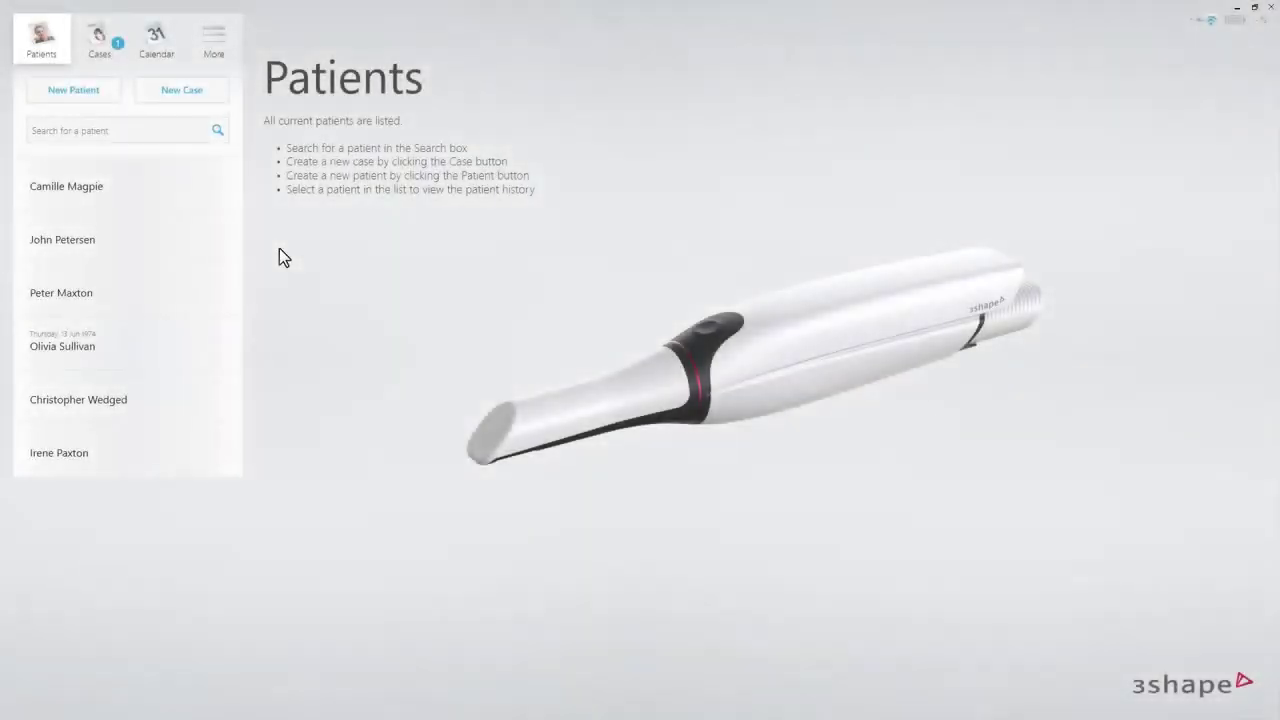
Open the patient's record, choose the KAMDent lab and select tooth 11.
{"action": "left_click", "coordinate": [236, 397]}
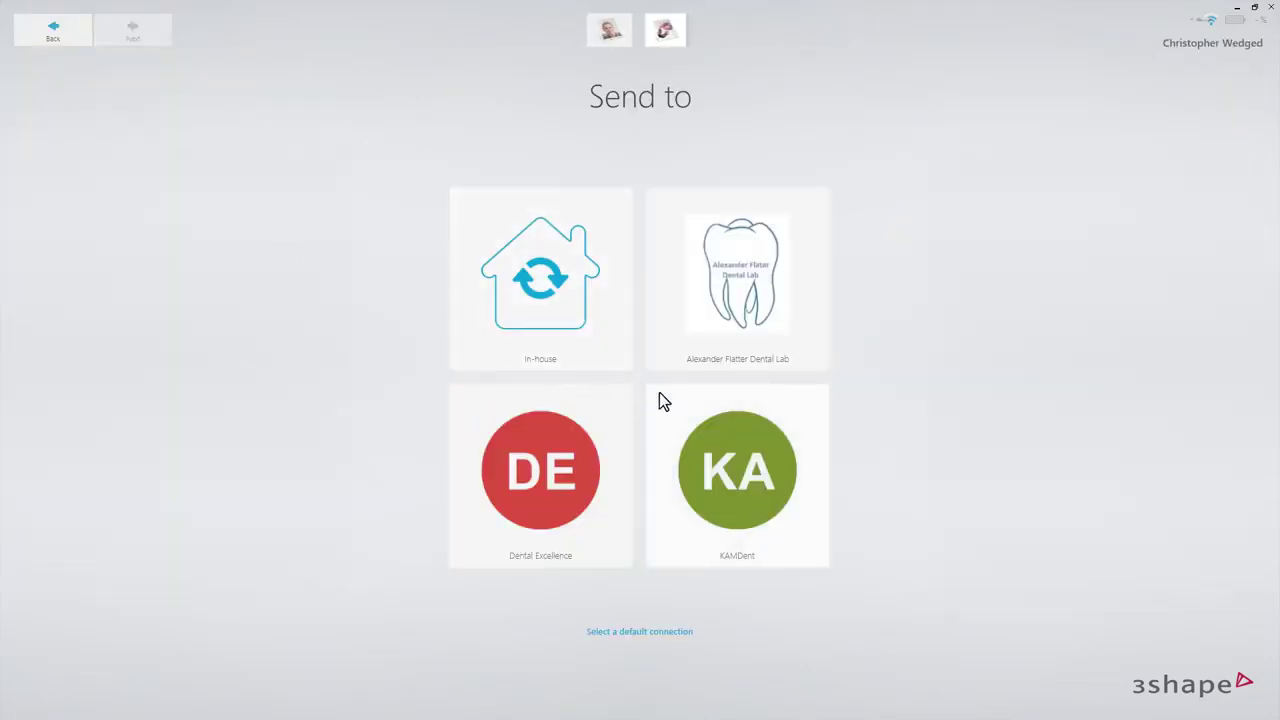
{"action": "left_click", "coordinate": [659, 392]}
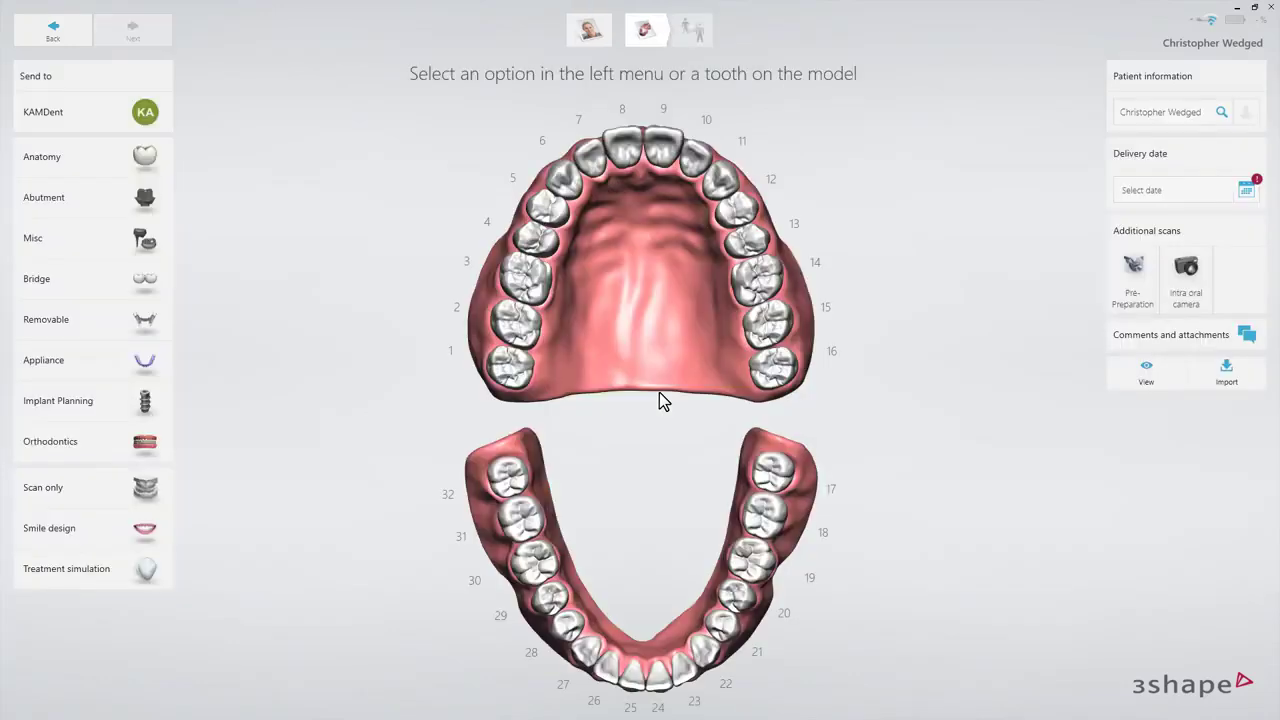
{"action": "left_click", "coordinate": [711, 178]}
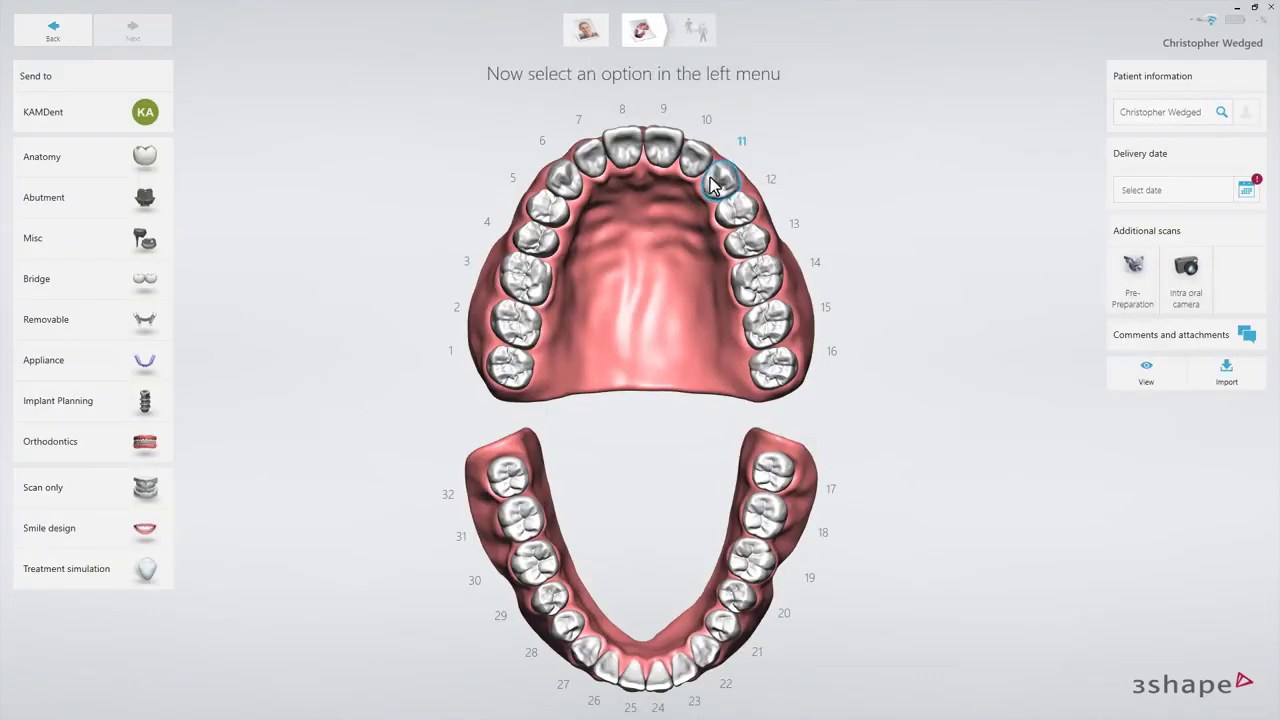
Prescribe tooth 11 as an Emax crown in shade A2.
{"action": "left_click", "coordinate": [171, 170]}
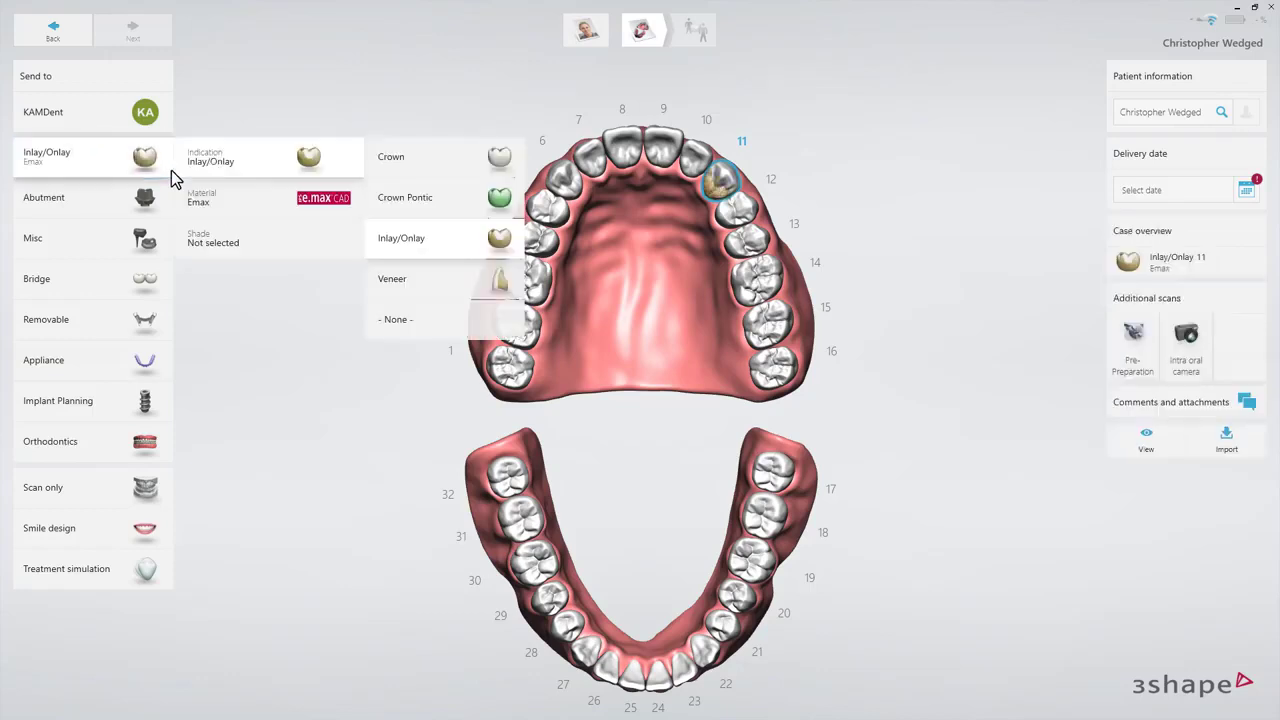
{"action": "left_click", "coordinate": [419, 174]}
{"action": "left_click", "coordinate": [411, 204]}
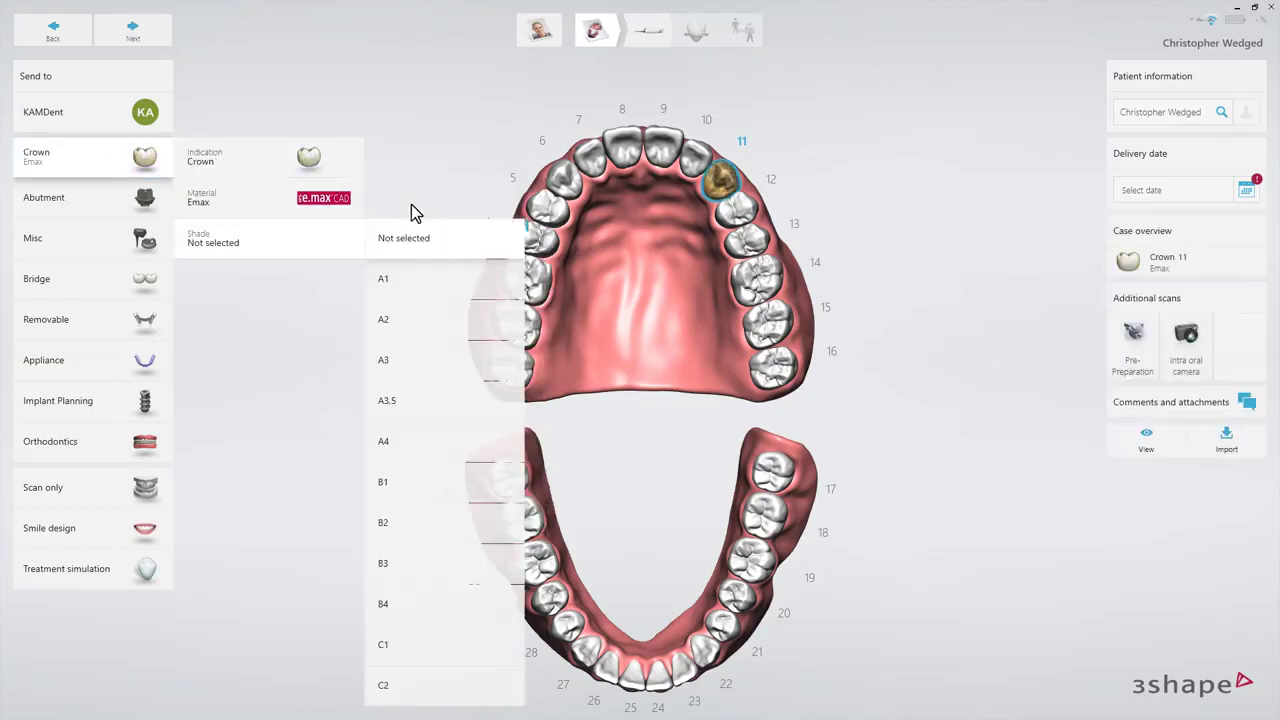
{"action": "left_click", "coordinate": [414, 316]}
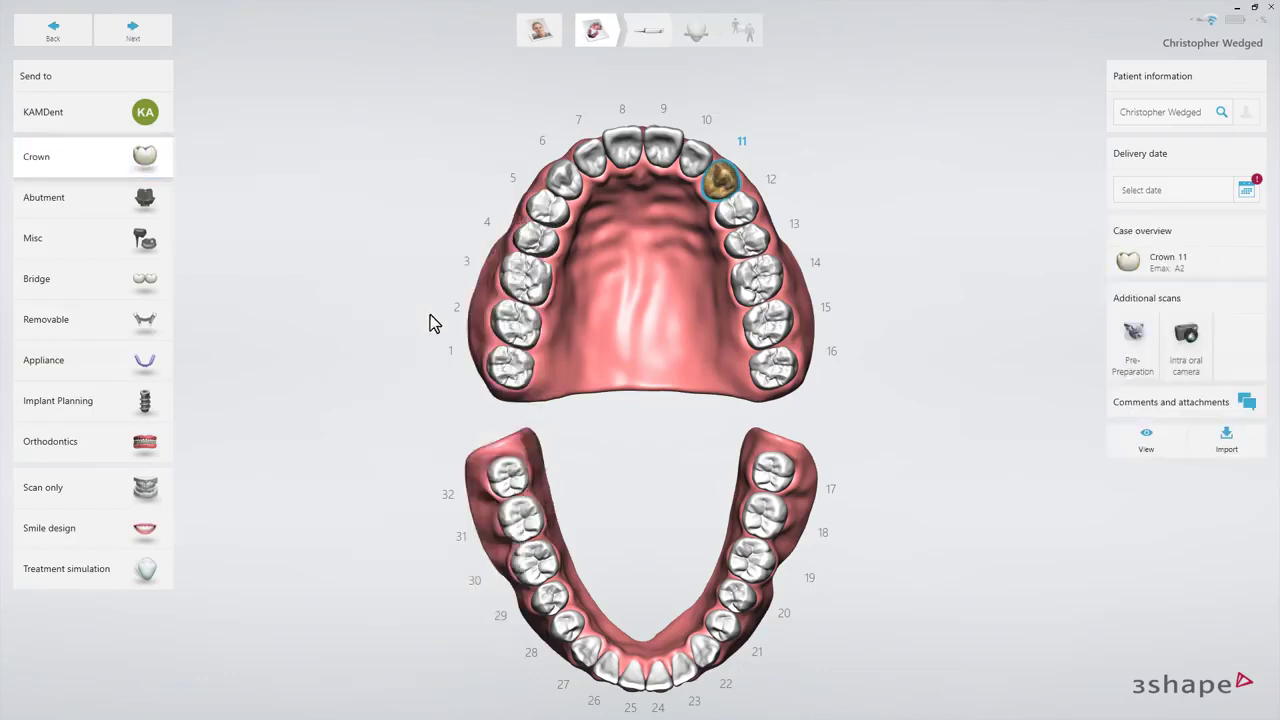
Set the delivery date to 04.12.2019 at 13:00.
{"action": "left_click", "coordinate": [1247, 192]}
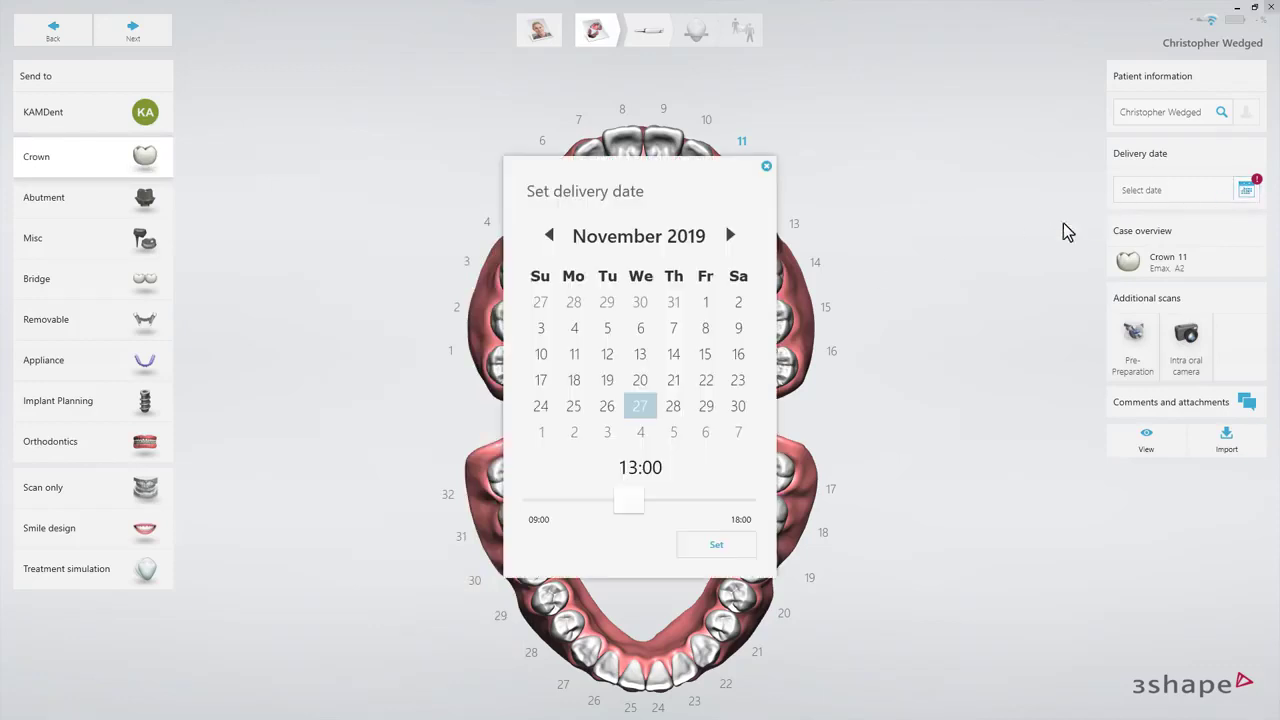
{"action": "left_click", "coordinate": [642, 432]}
{"action": "left_click", "coordinate": [705, 548]}
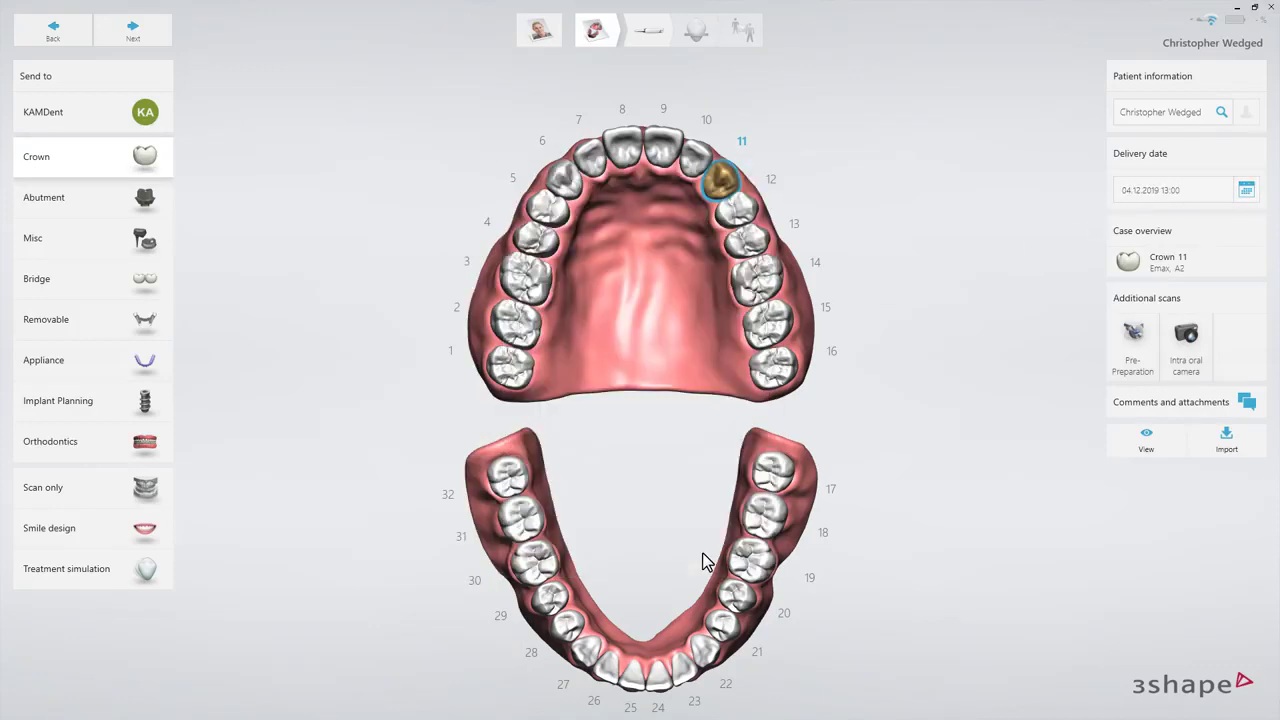
Scan the upper jaw, tag tooth 11 as the prepared tooth, and proceed to review.
{"action": "left_click", "coordinate": [655, 33]}
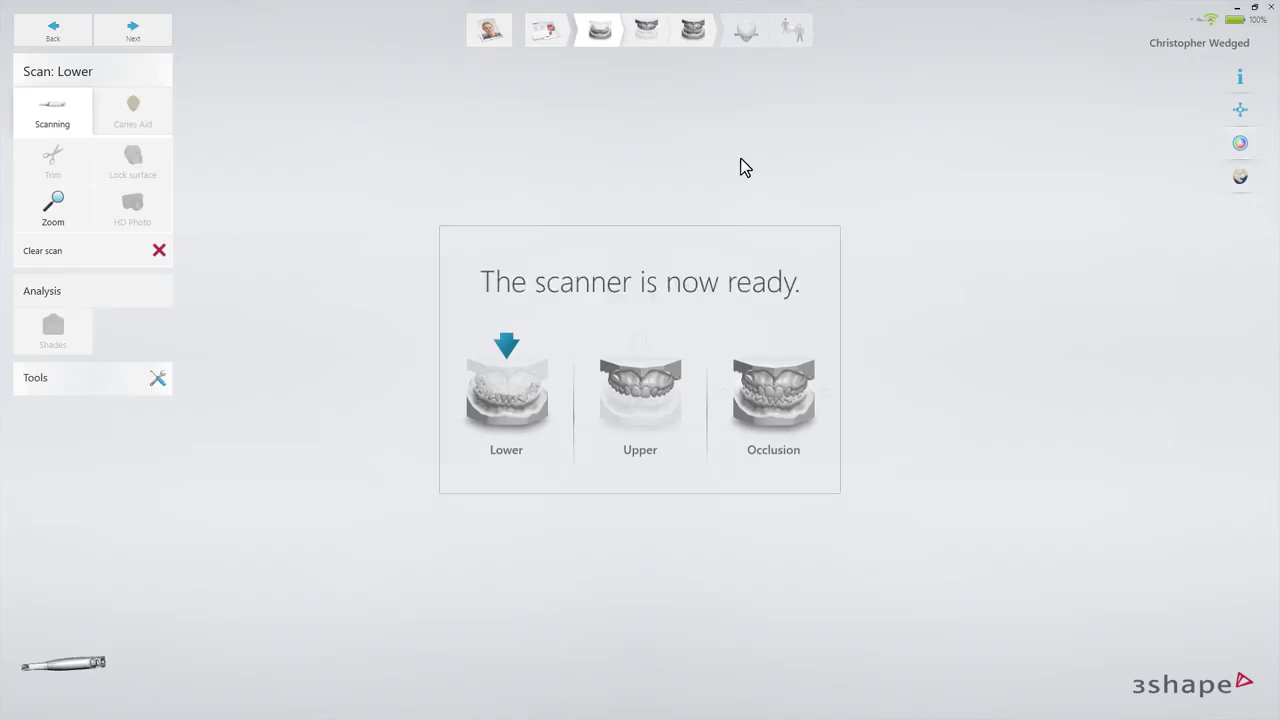
{"action": "left_click", "coordinate": [650, 37]}
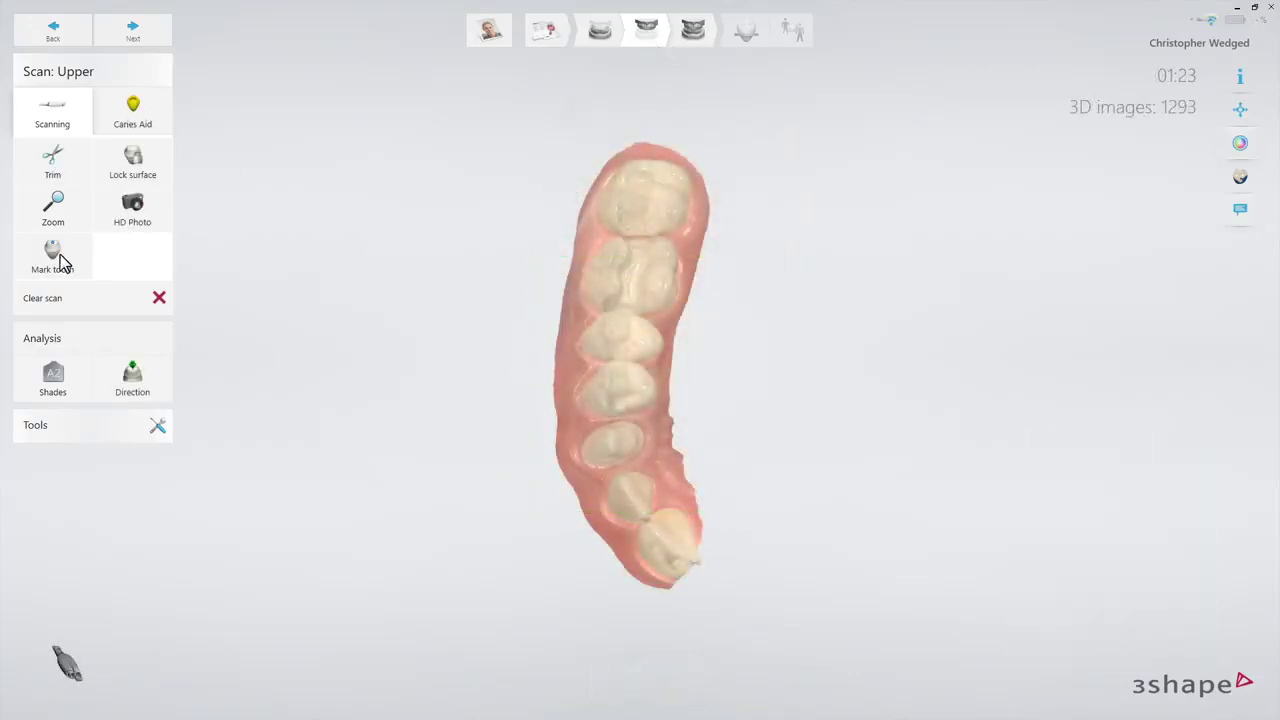
{"action": "left_click", "coordinate": [60, 256]}
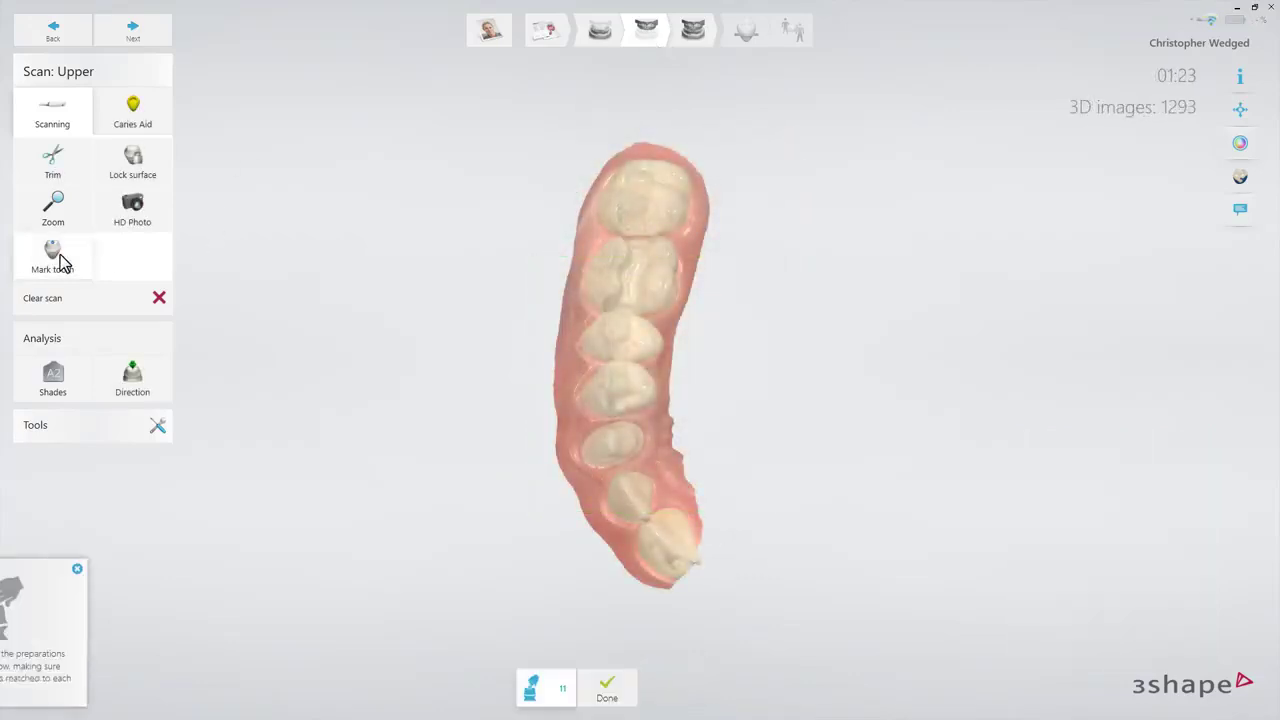
{"action": "left_click", "coordinate": [603, 443]}
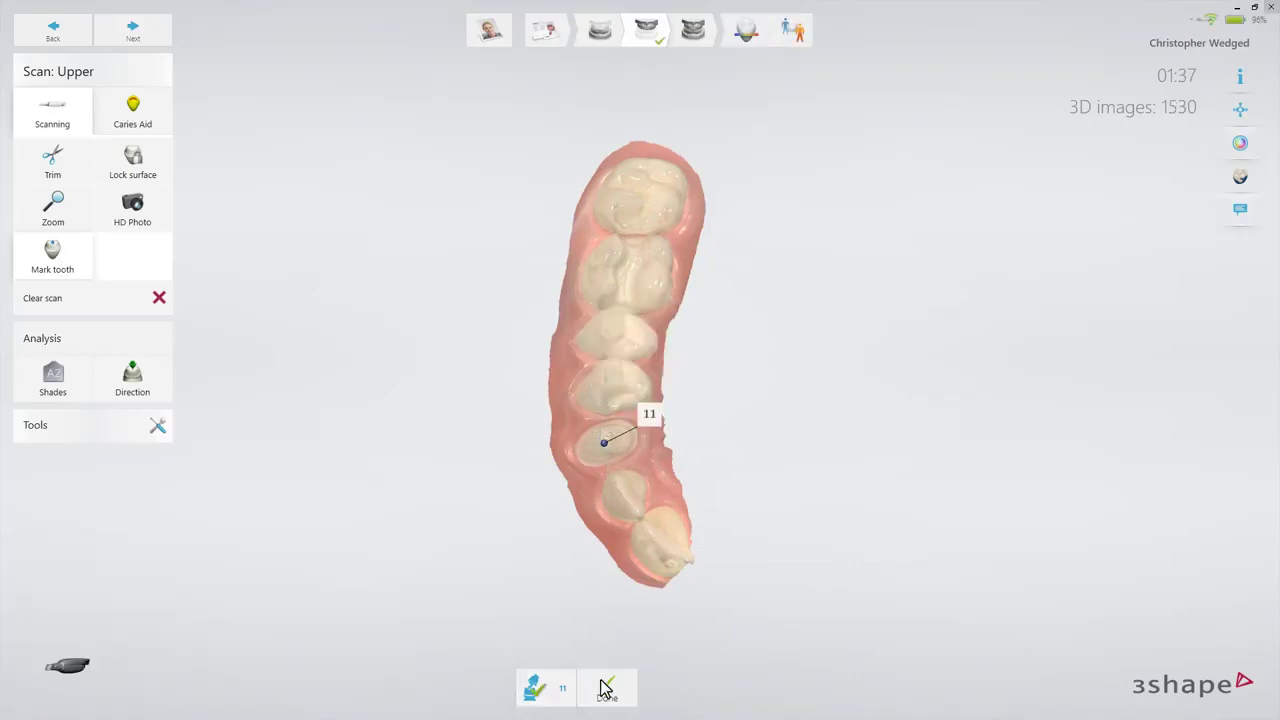
{"action": "left_click", "coordinate": [606, 688]}
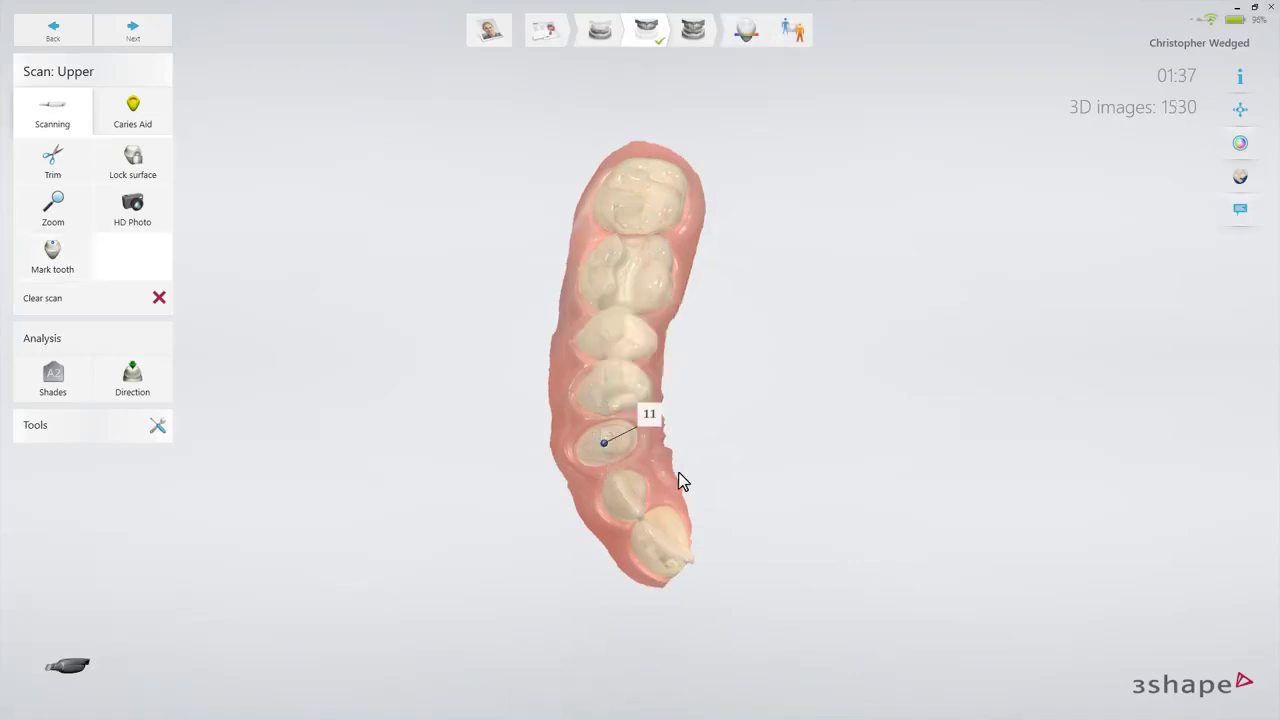
{"action": "left_click", "coordinate": [752, 58]}
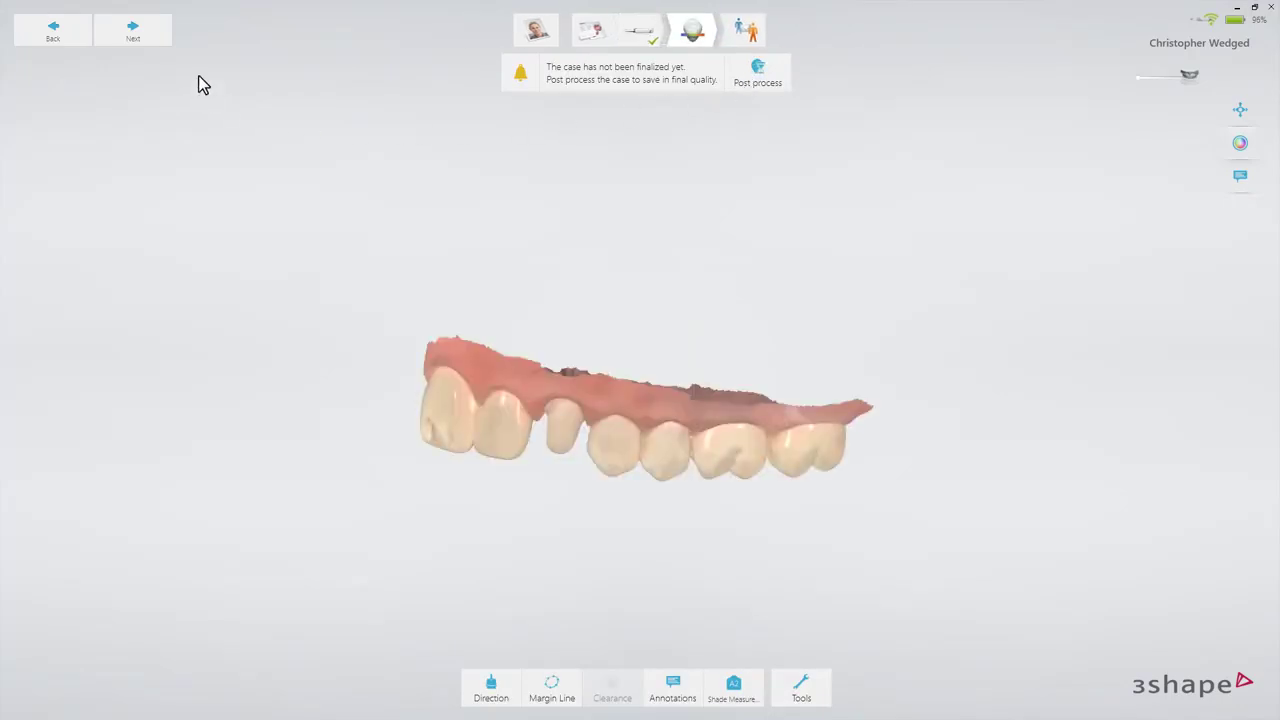
Switch the upper-arch scan from monochrome grey to realistic colour texture and reset to the occlusal view.
{"action": "right_click_drag", "start_coordinate": [314, 274], "coordinate": [350, 110]}
{"action": "scroll", "coordinate": [576, 352], "scroll_direction": "up", "scroll_amount": 5}
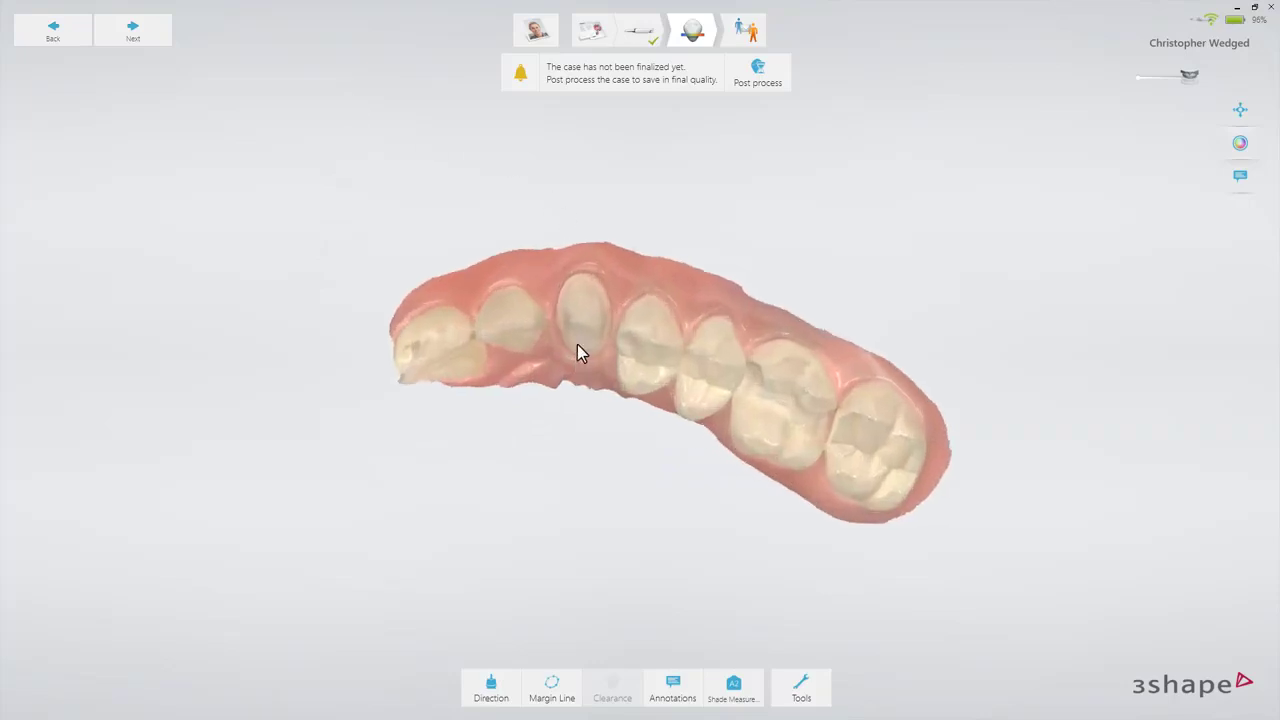
{"action": "mouse_move", "coordinate": [580, 344]}
{"action": "right_mouse_down"}
{"action": "mouse_move", "coordinate": [590, 197]}
{"action": "mouse_move", "coordinate": [577, 330]}
{"action": "right_mouse_up"}
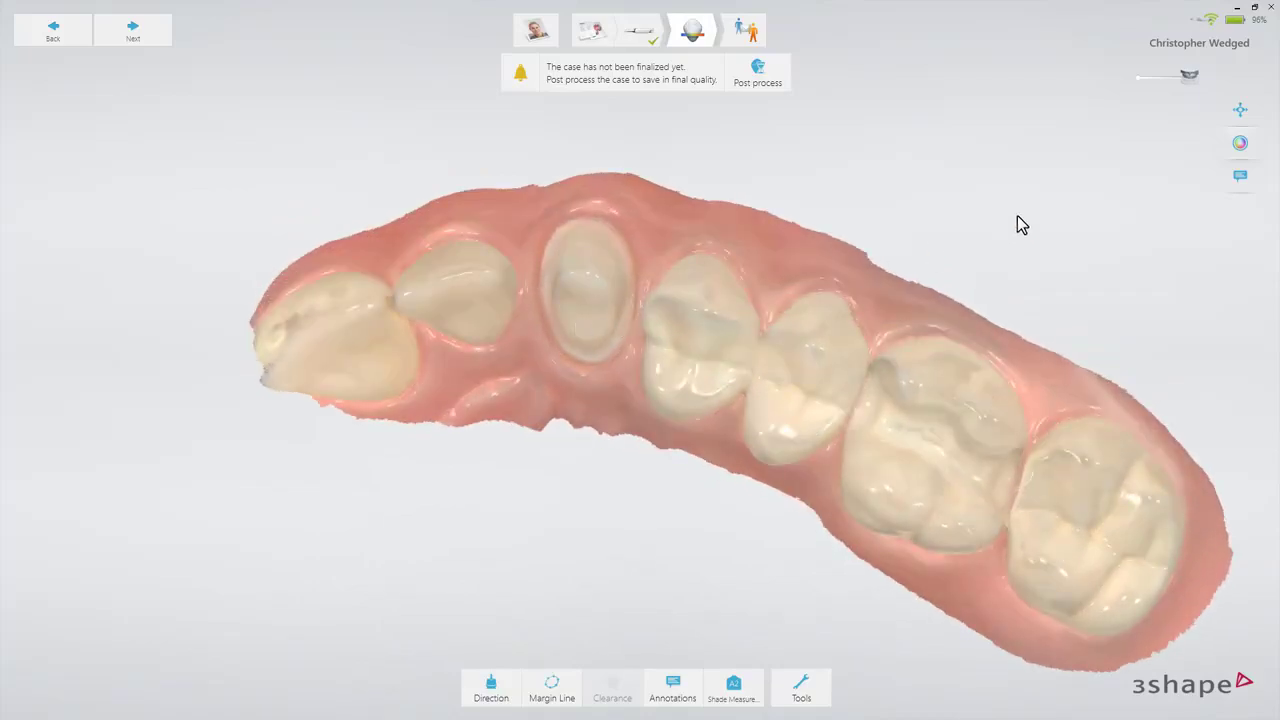
{"action": "left_click", "coordinate": [1240, 146]}
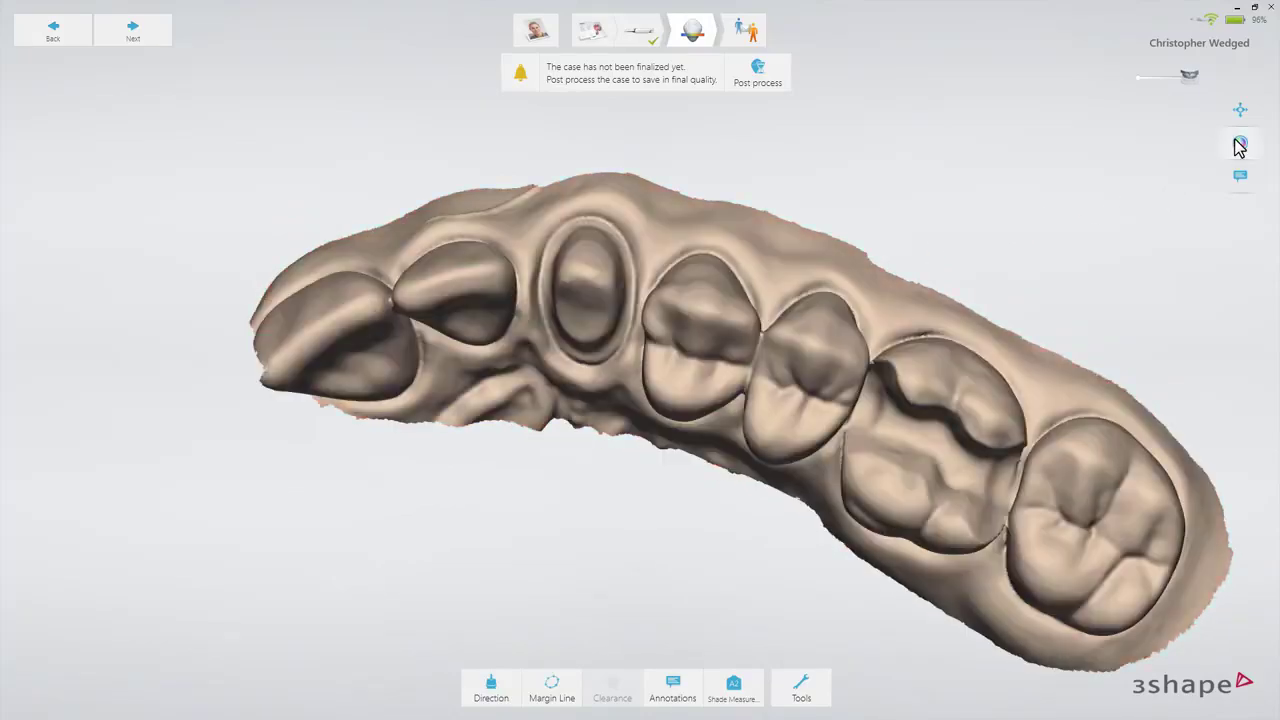
{"action": "scroll", "coordinate": [588, 306], "scroll_direction": "up", "scroll_amount": 3}
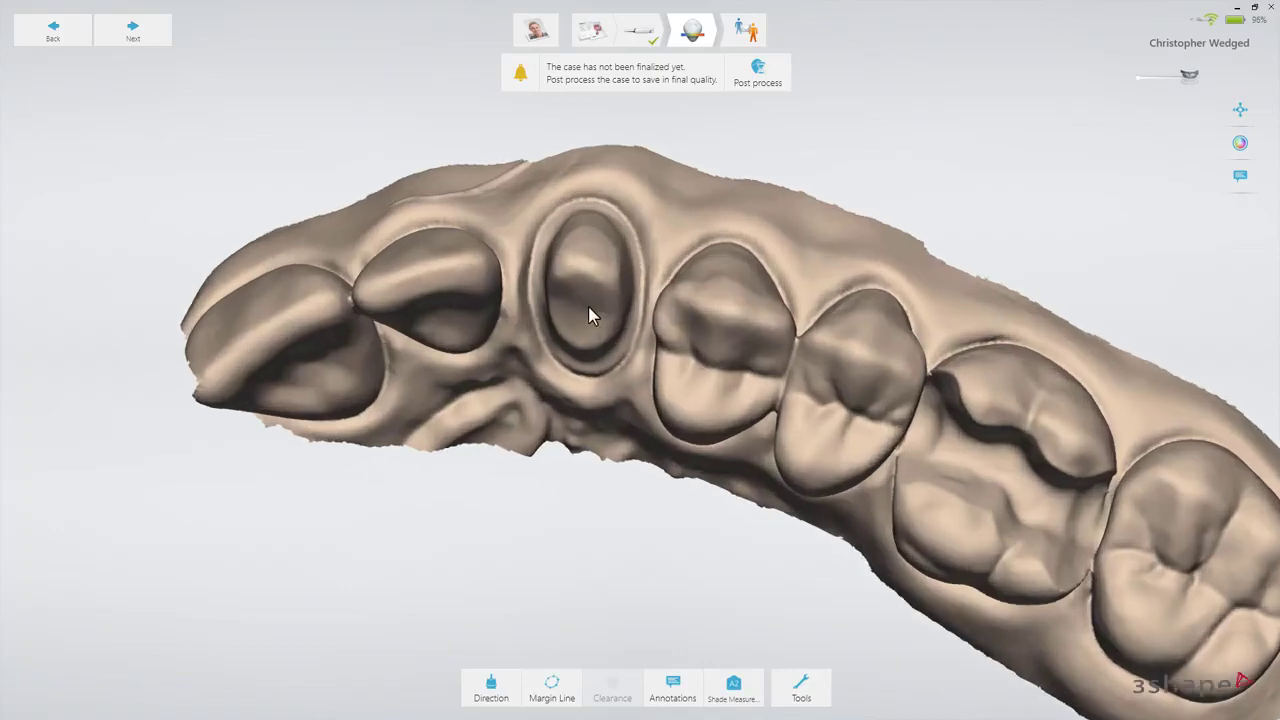
{"action": "mouse_move", "coordinate": [588, 306]}
{"action": "right_mouse_down"}
{"action": "mouse_move", "coordinate": [592, 206]}
{"action": "mouse_move", "coordinate": [538, 258]}
{"action": "mouse_move", "coordinate": [533, 288]}
{"action": "mouse_move", "coordinate": [562, 318]}
{"action": "mouse_move", "coordinate": [630, 338]}
{"action": "mouse_move", "coordinate": [583, 351]}
{"action": "mouse_move", "coordinate": [572, 290]}
{"action": "right_mouse_up"}
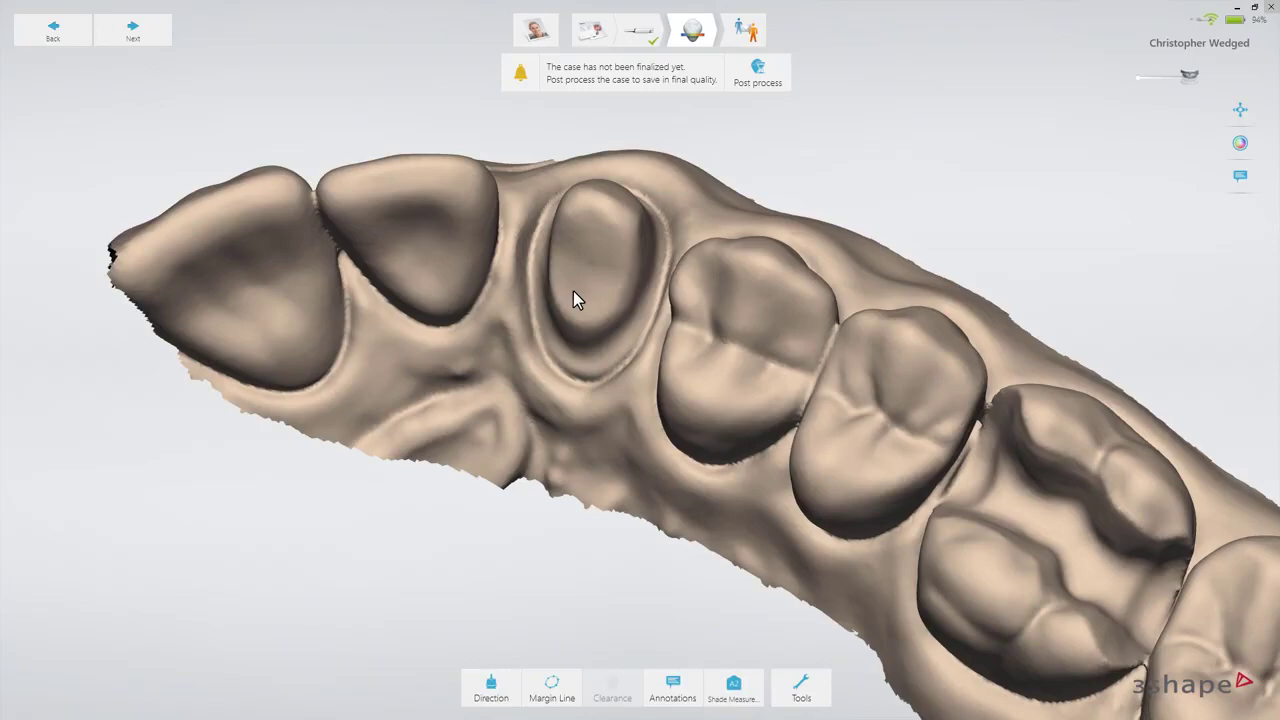
{"action": "left_click", "coordinate": [1240, 143]}
{"action": "left_click", "coordinate": [1241, 112]}
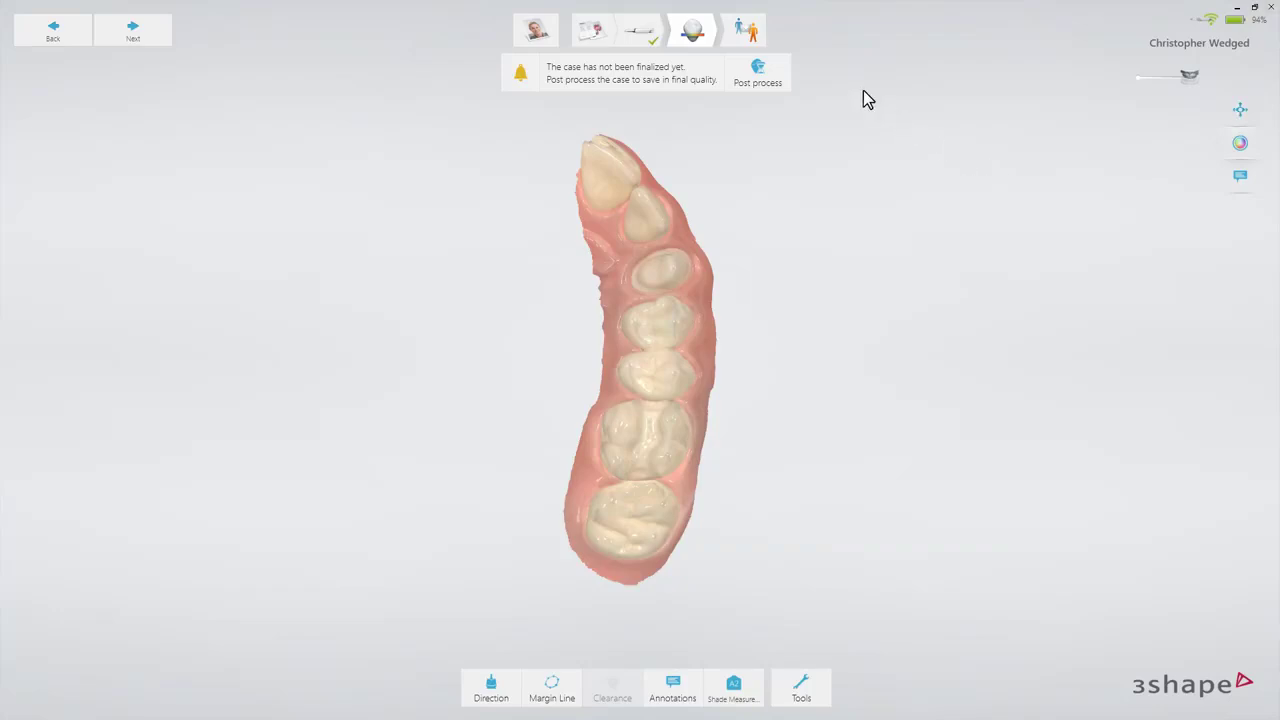
Run post-processing to bring the upper-arch scan to final quality.
{"action": "left_click", "coordinate": [781, 80]}
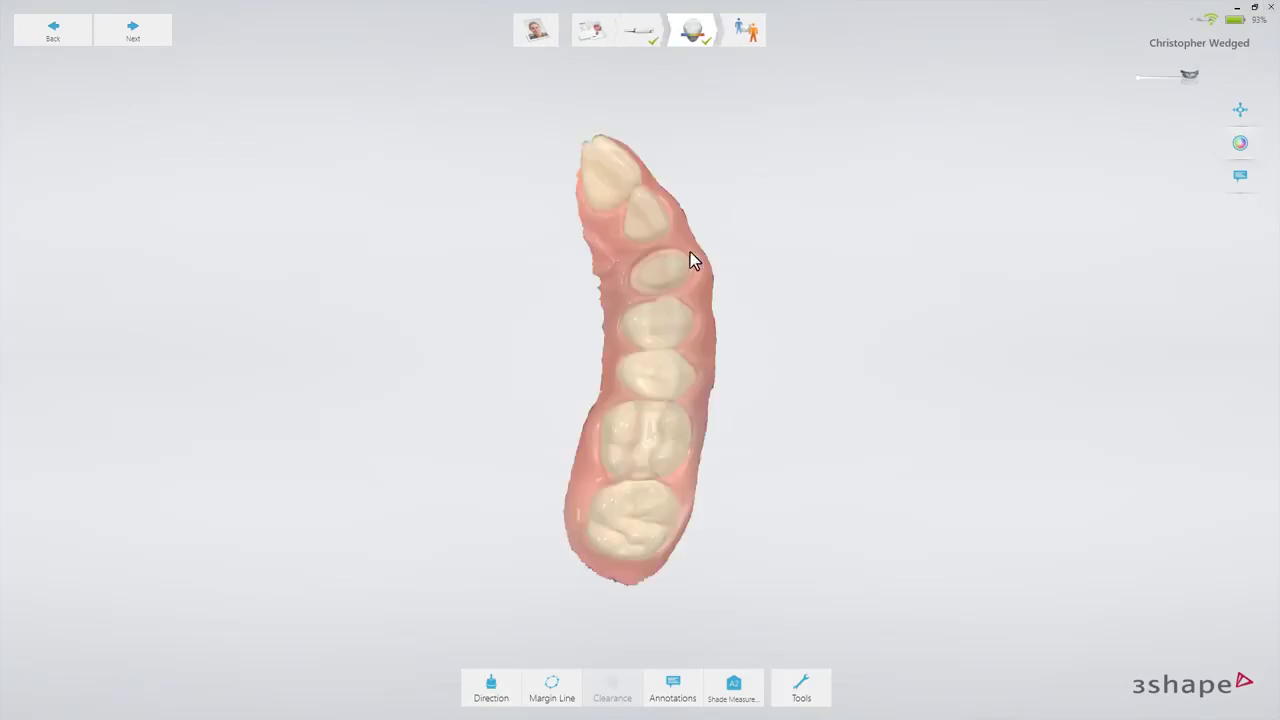
Auto-set a smooth margin line around the tooth 11 preparation and inspect it buccally.
{"action": "scroll", "coordinate": [657, 289], "scroll_direction": "up", "scroll_amount": 5}
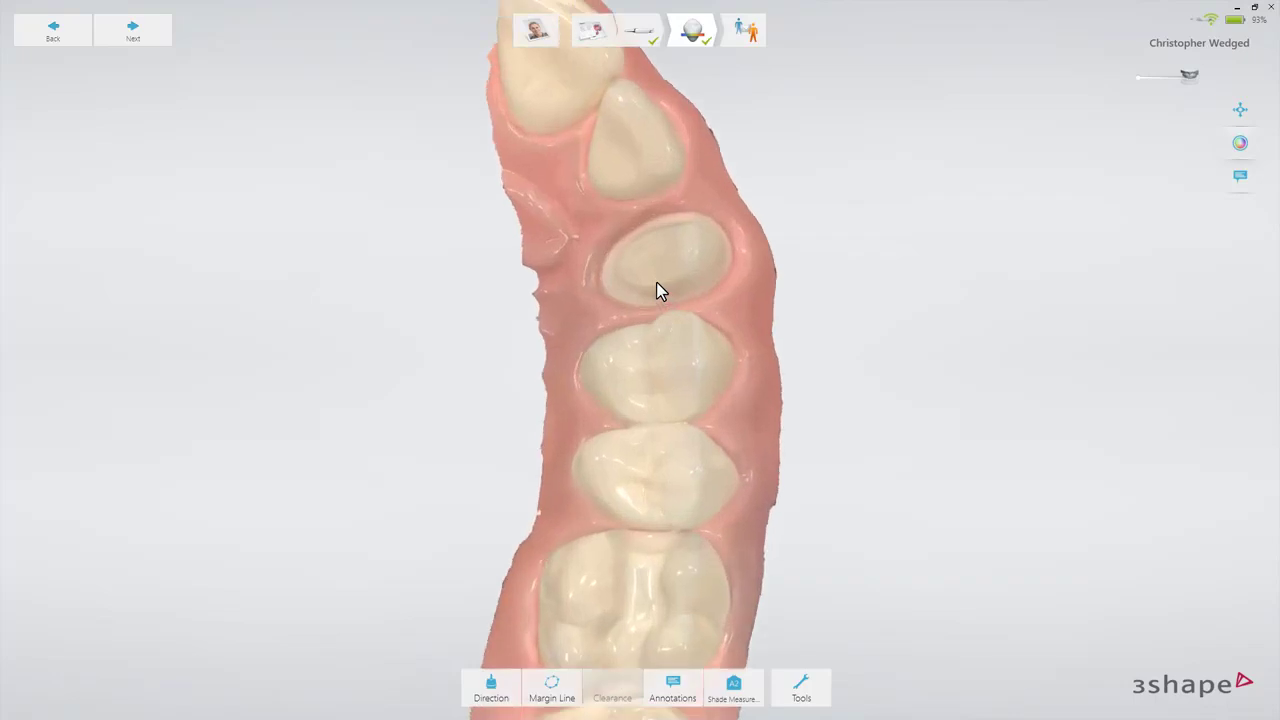
{"action": "scroll", "coordinate": [657, 289], "scroll_direction": "up", "scroll_amount": 5}
{"action": "right_click_drag", "start_coordinate": [636, 284], "coordinate": [693, 290]}
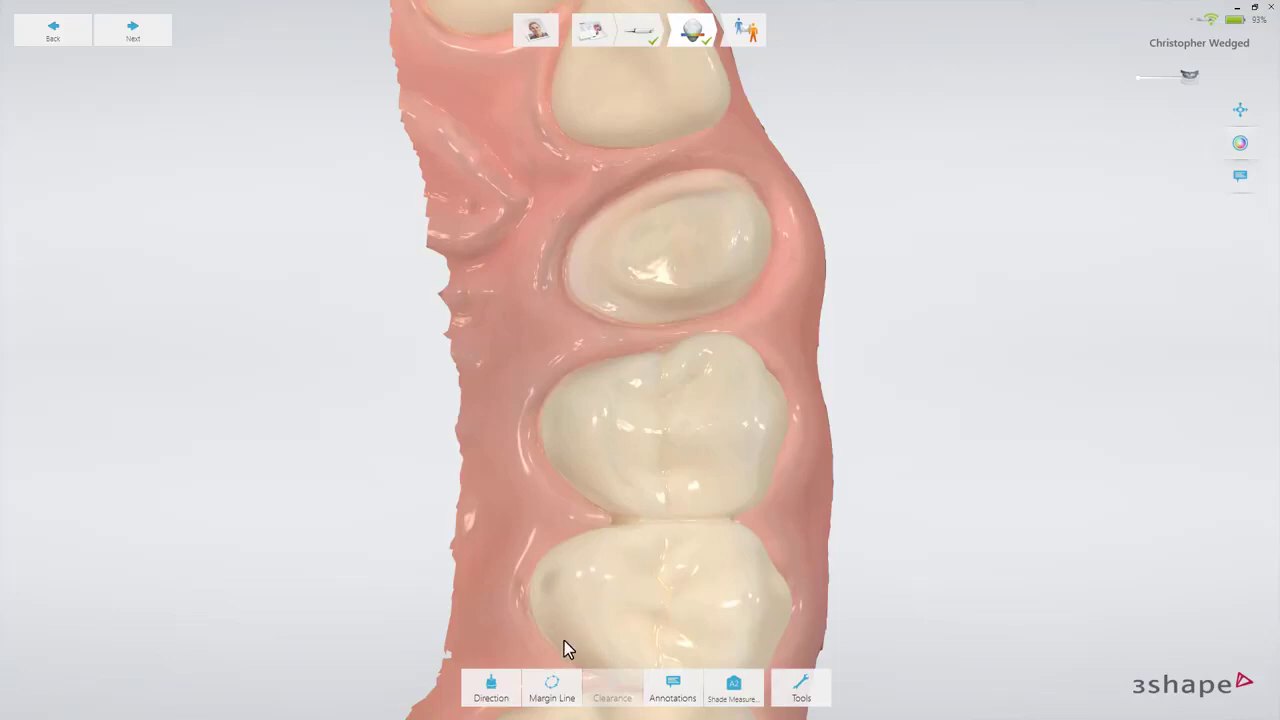
{"action": "left_click", "coordinate": [551, 688]}
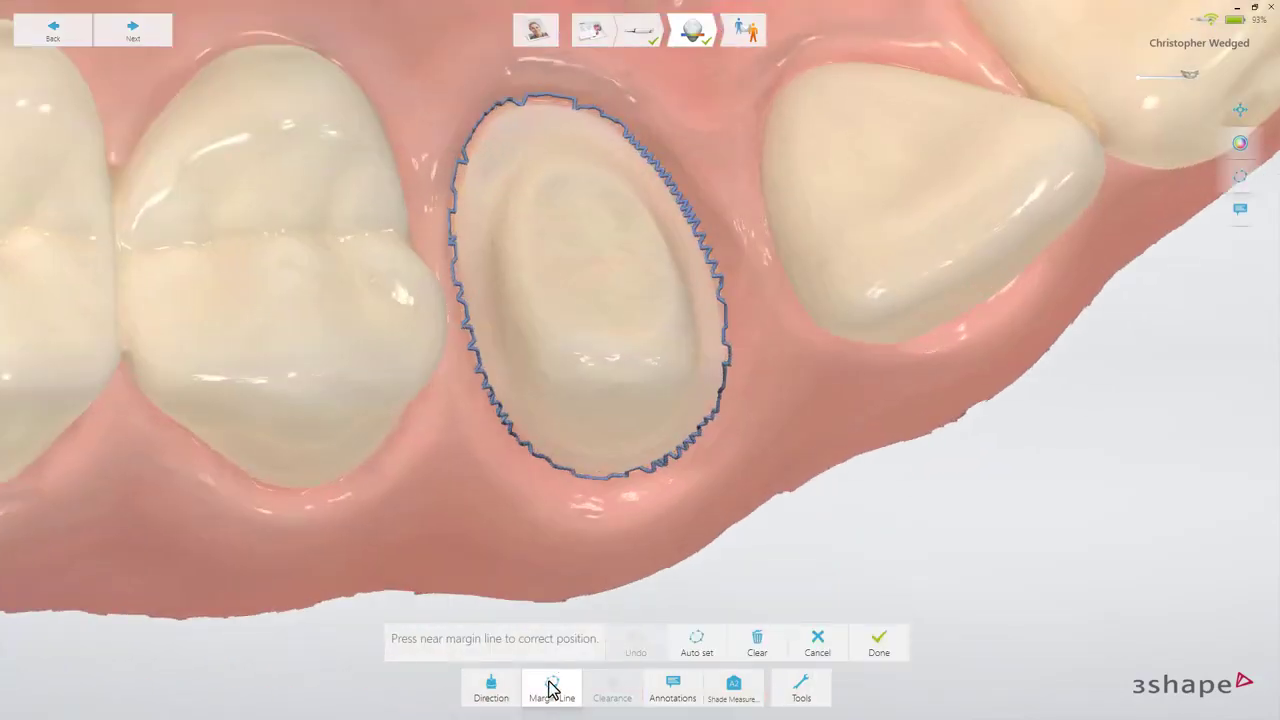
{"action": "left_click", "coordinate": [696, 648]}
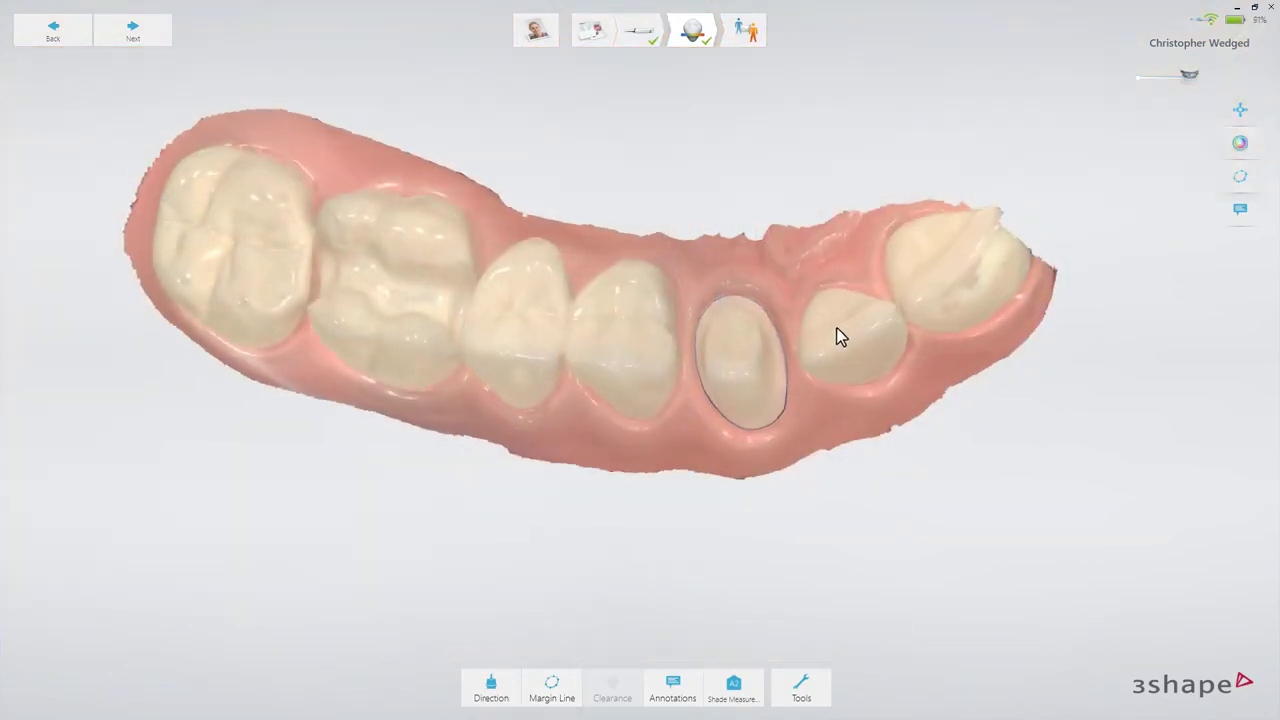
{"action": "right_click_drag", "start_coordinate": [839, 334], "coordinate": [865, 296]}
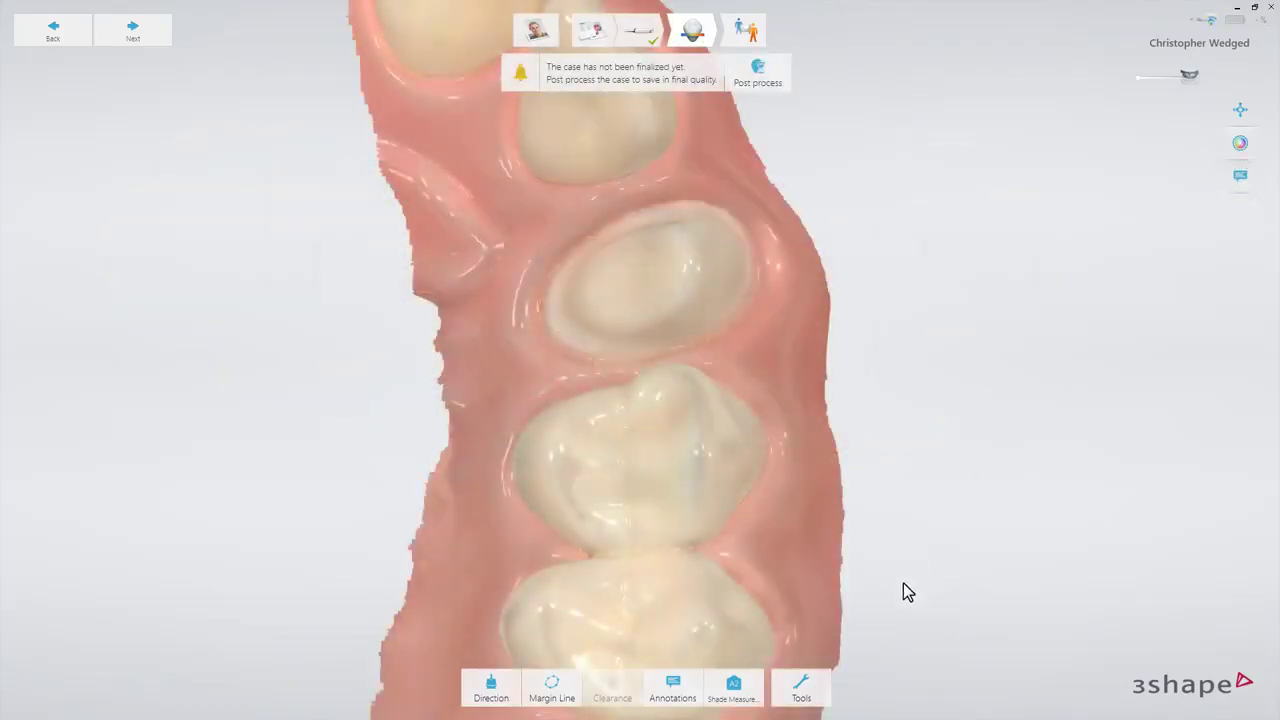
Save two snapshots of the prep view, re-running post-processing between them.
{"action": "left_click", "coordinate": [810, 688]}
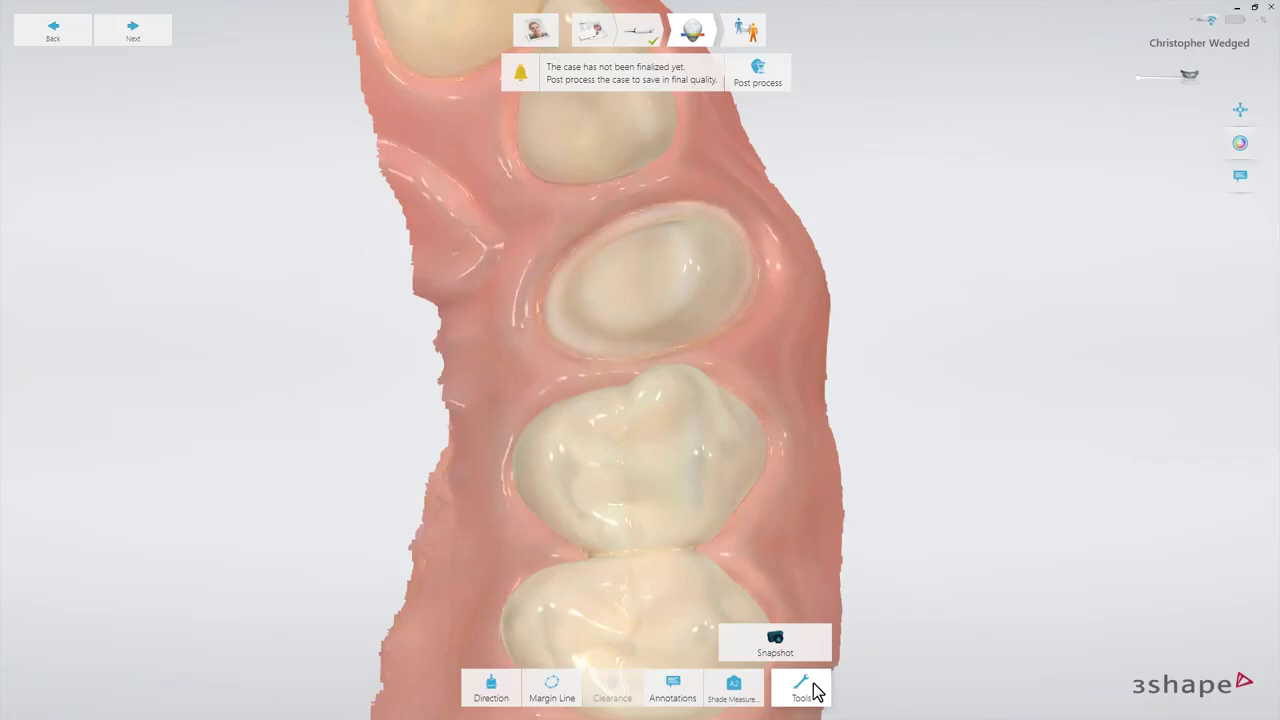
{"action": "left_click", "coordinate": [811, 656]}
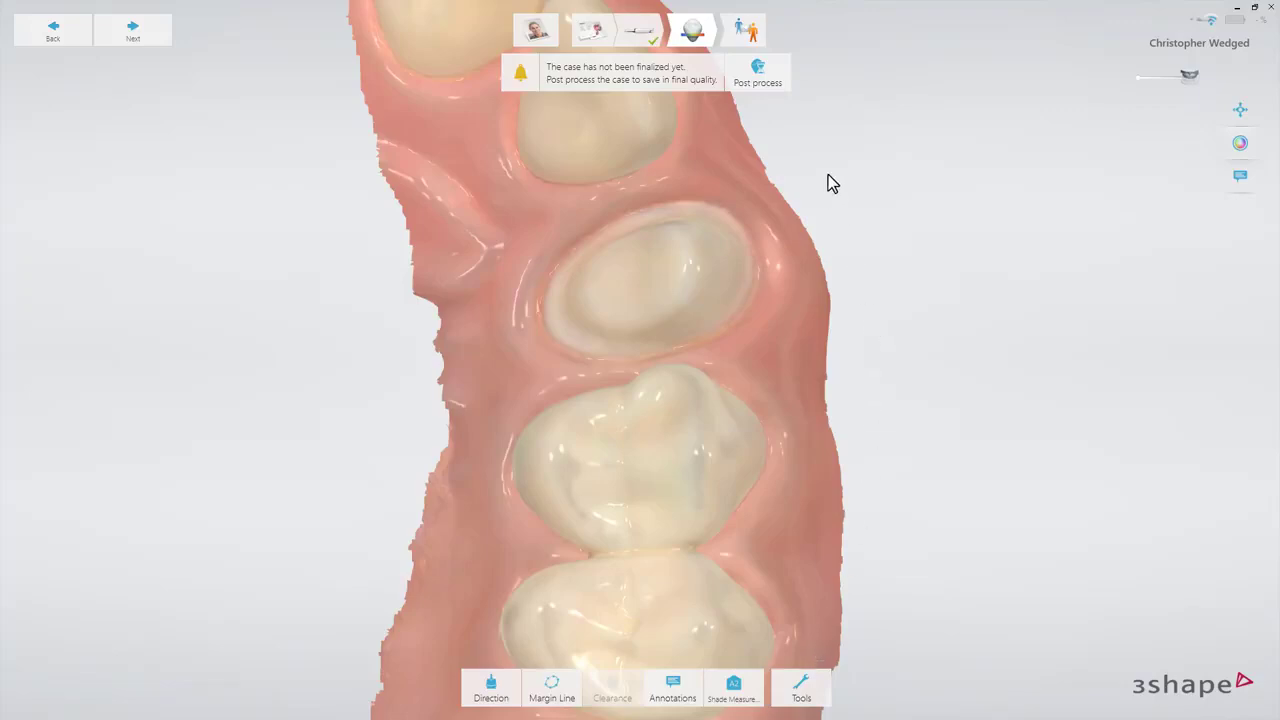
{"action": "left_click", "coordinate": [784, 70]}
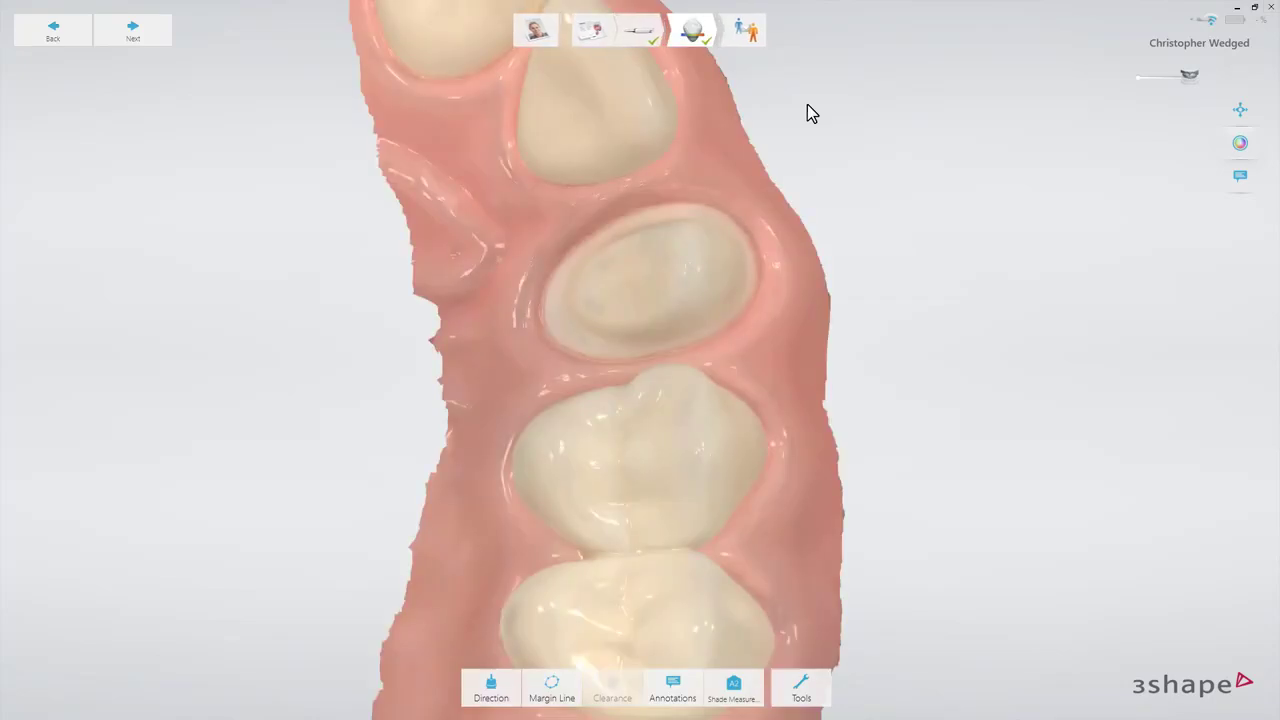
{"action": "left_click", "coordinate": [813, 690]}
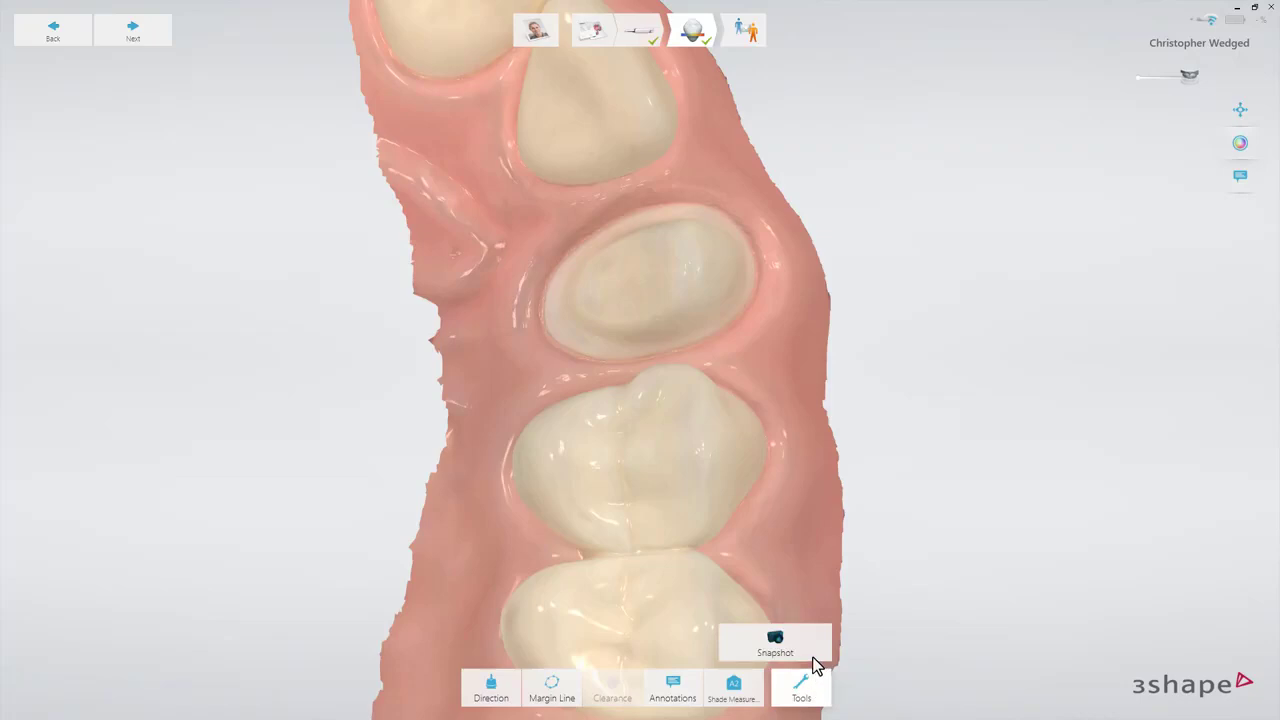
{"action": "left_click", "coordinate": [813, 657]}
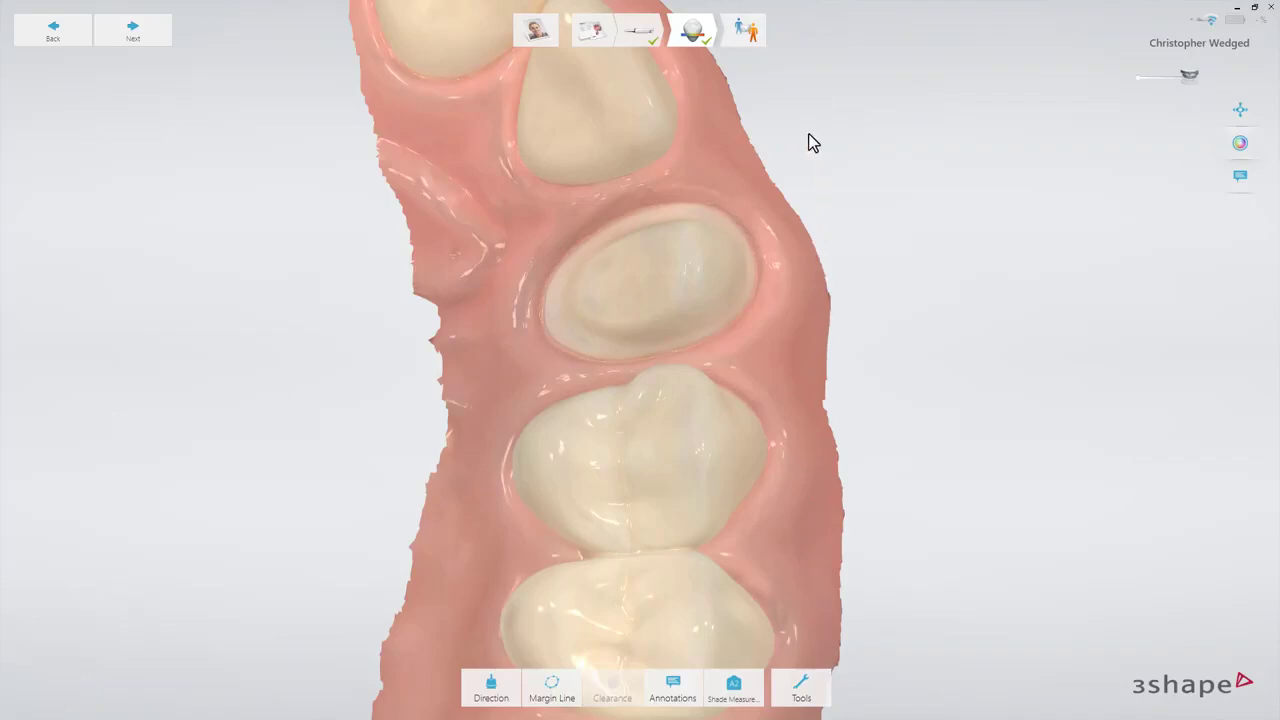
Browse the Crown 11 case's saved snapshots from the patient overview.
{"action": "left_click", "coordinate": [546, 30]}
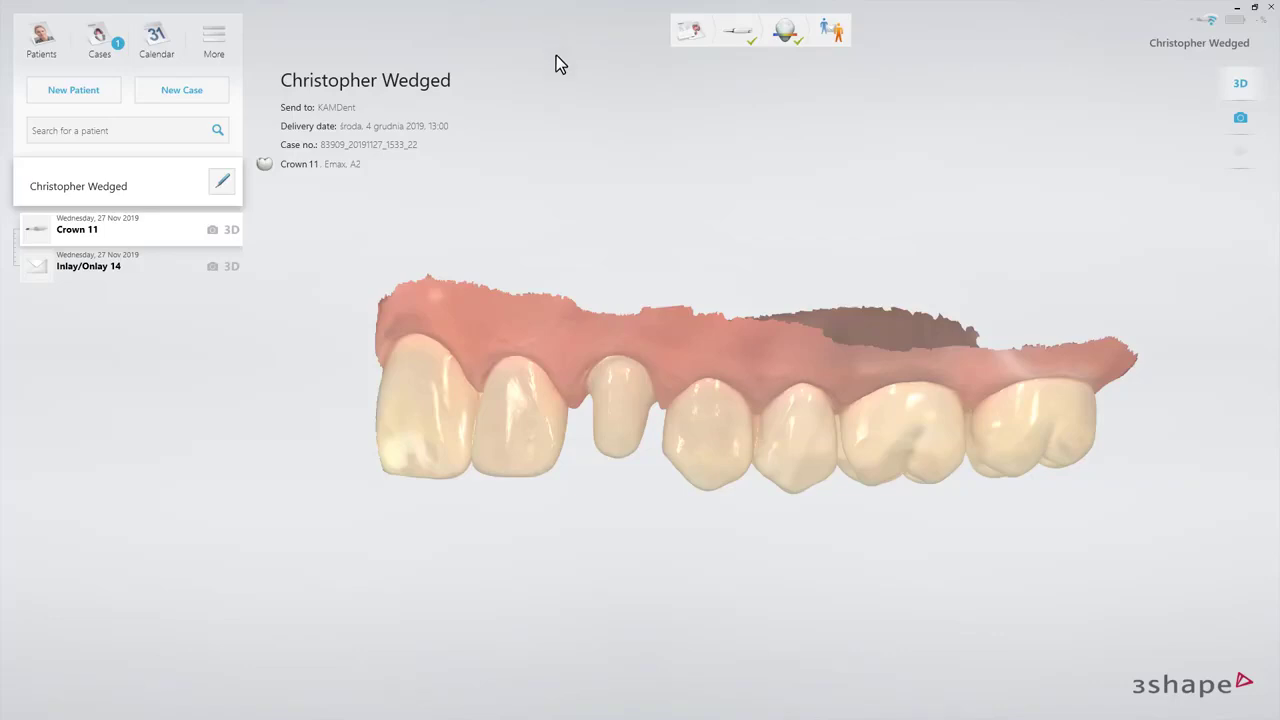
{"action": "left_click", "coordinate": [1240, 118]}
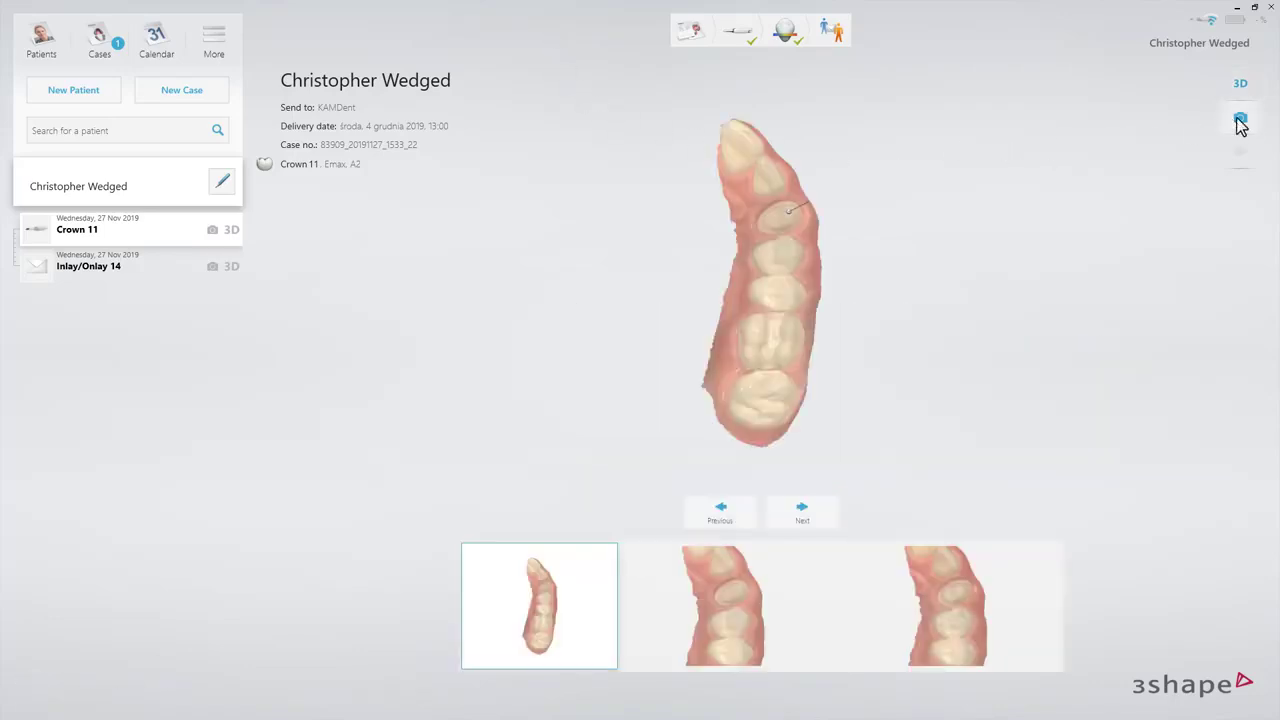
{"action": "left_click", "coordinate": [803, 511]}
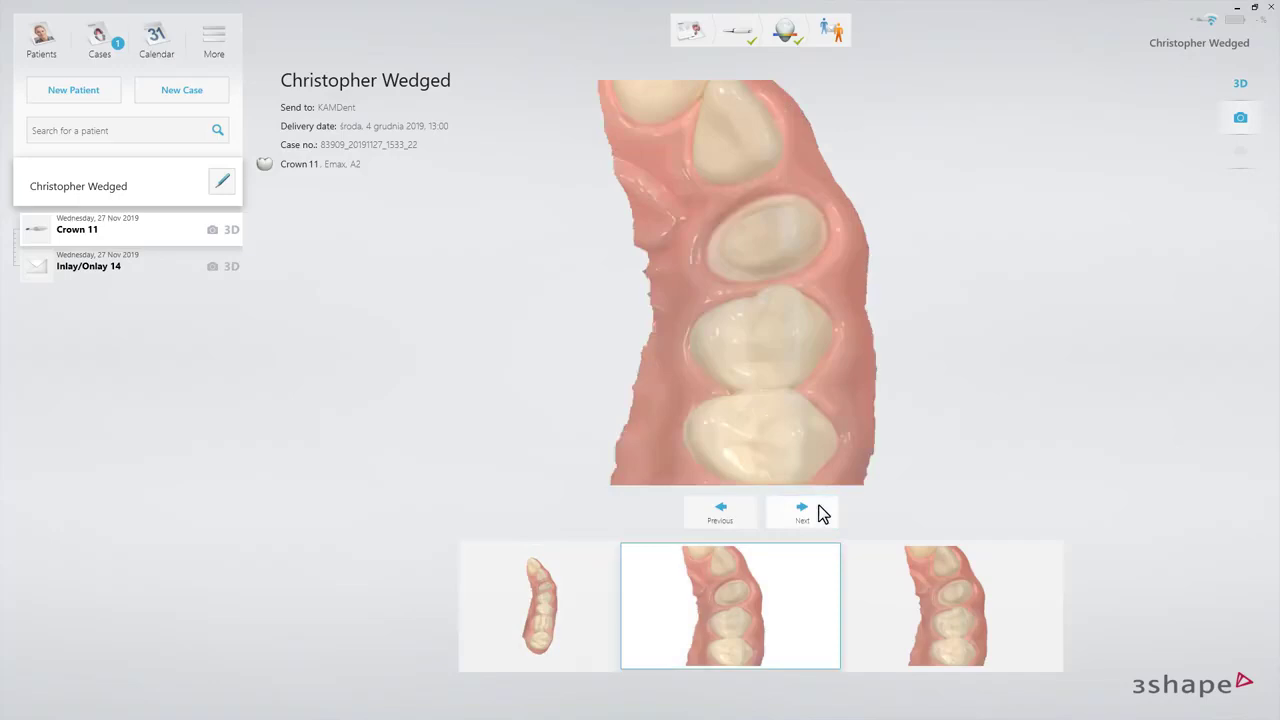
{"action": "left_click", "coordinate": [820, 513]}
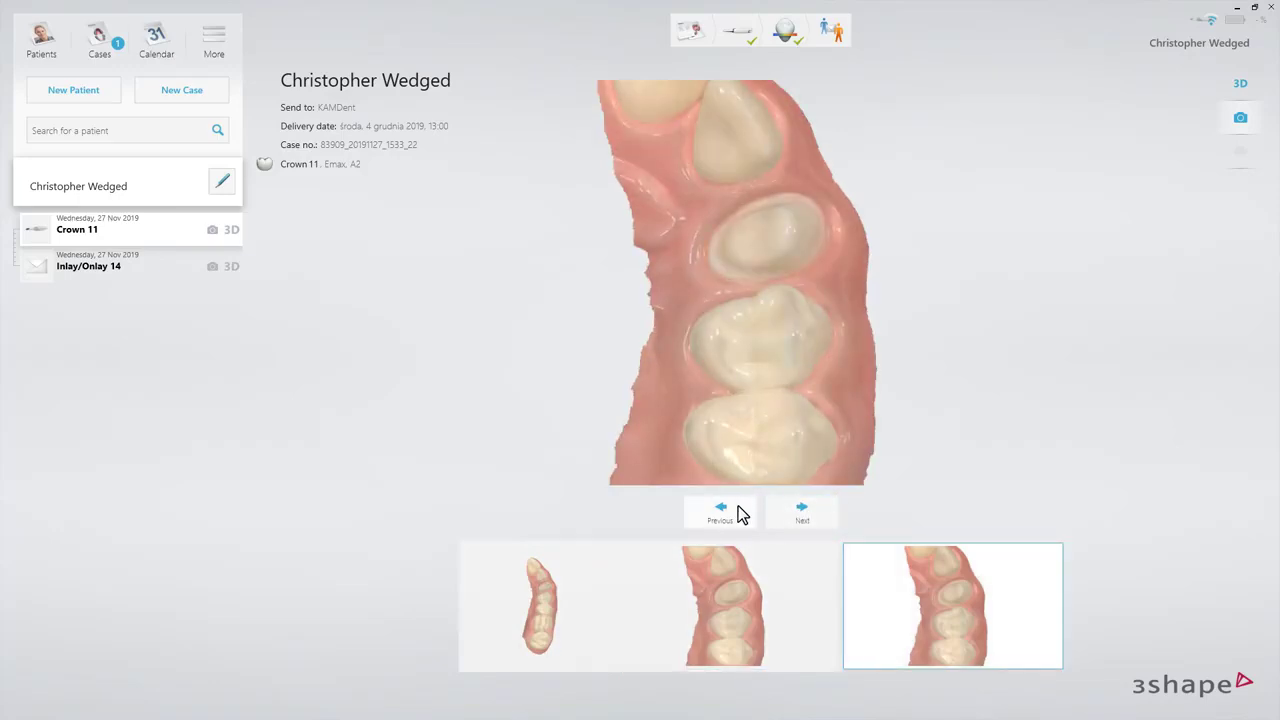